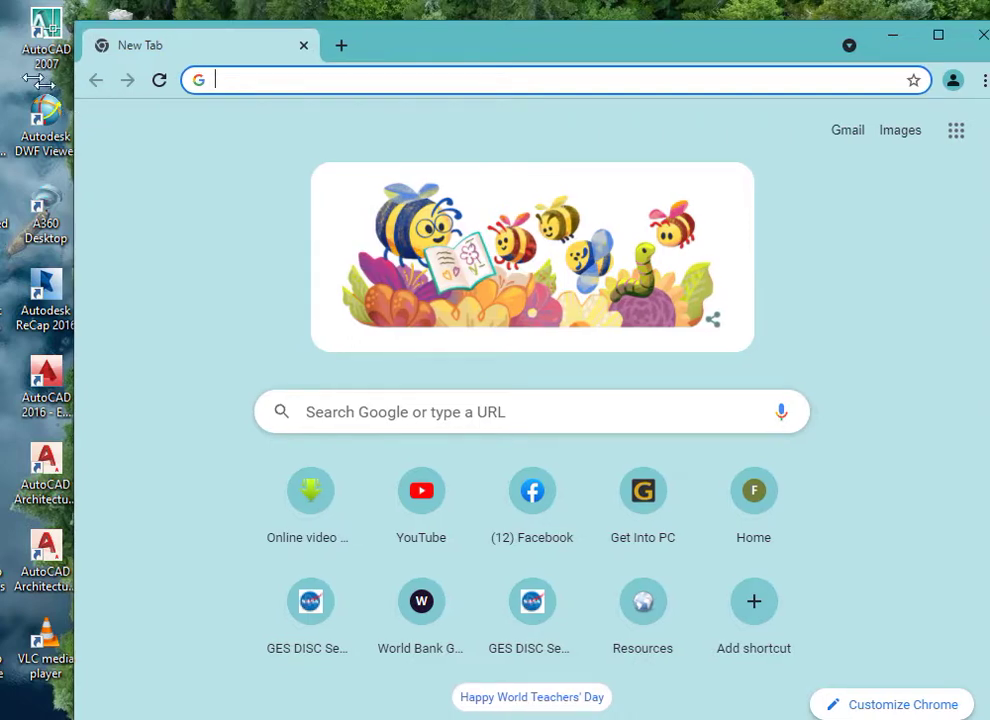
- Widen the Chrome window and search Google for 'fao soils portal'
drag(77, 110, 8, 95)
click(378, 400)
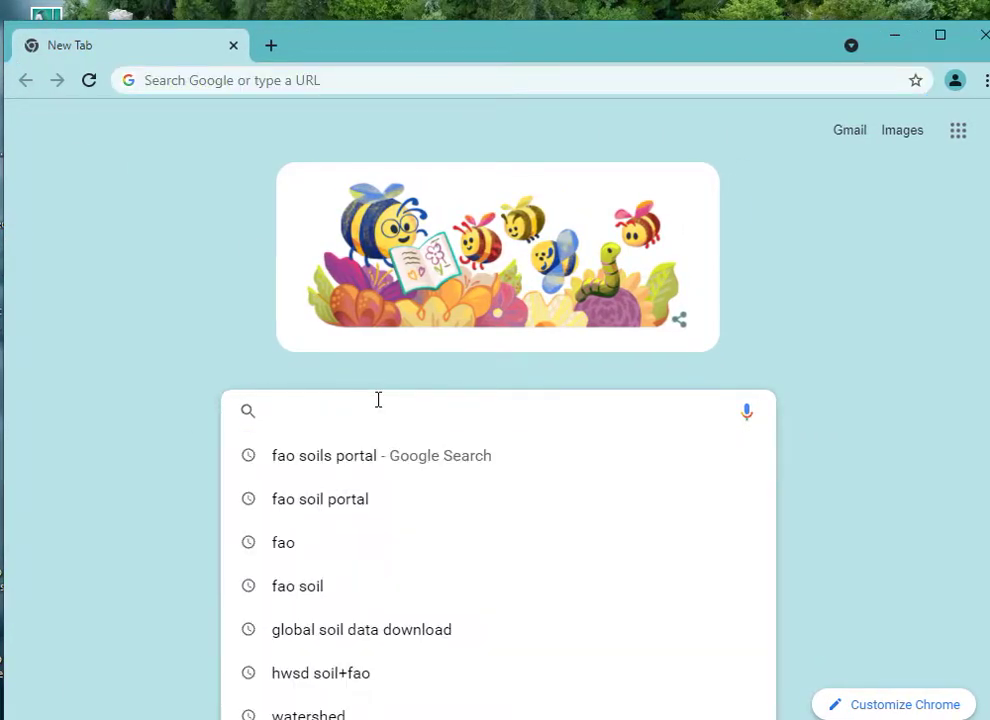
text(foa)
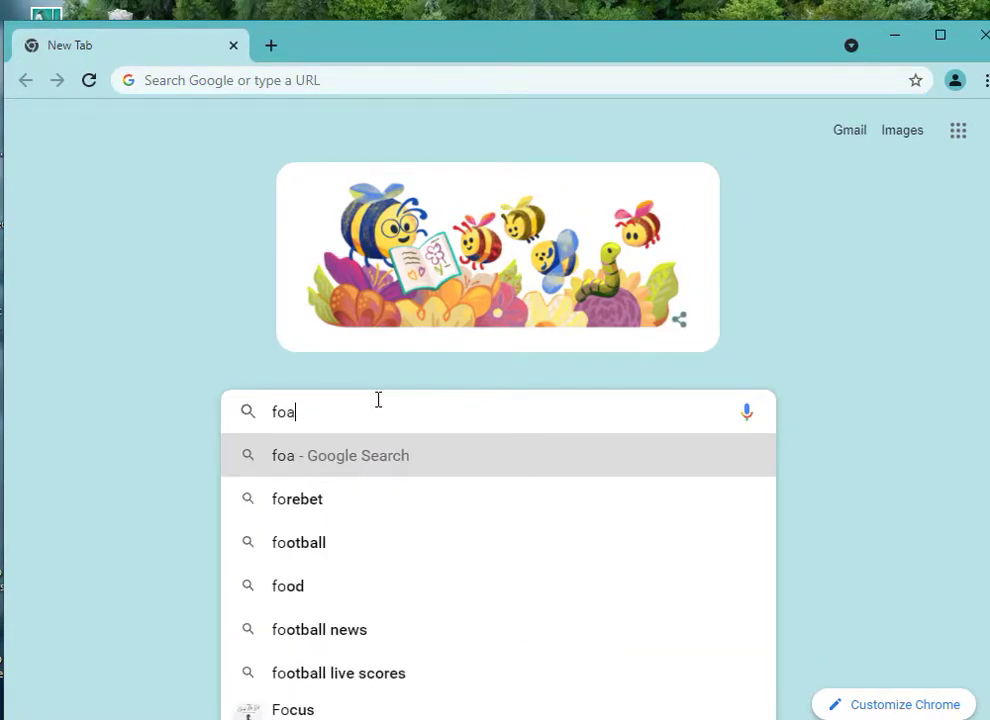
text( soil)
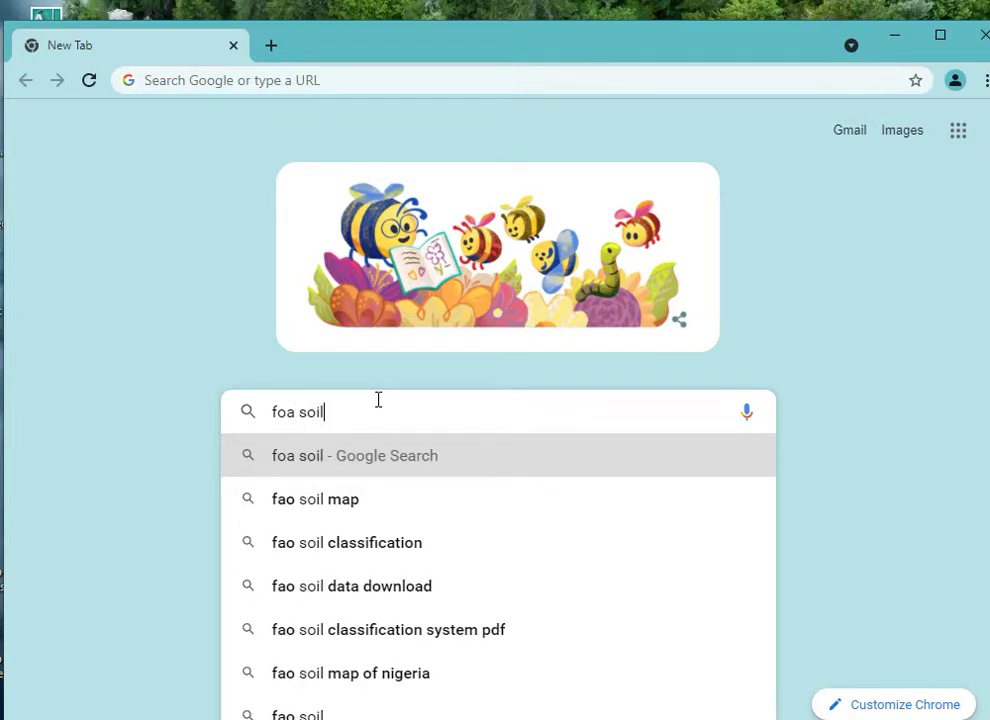
text(s portal)
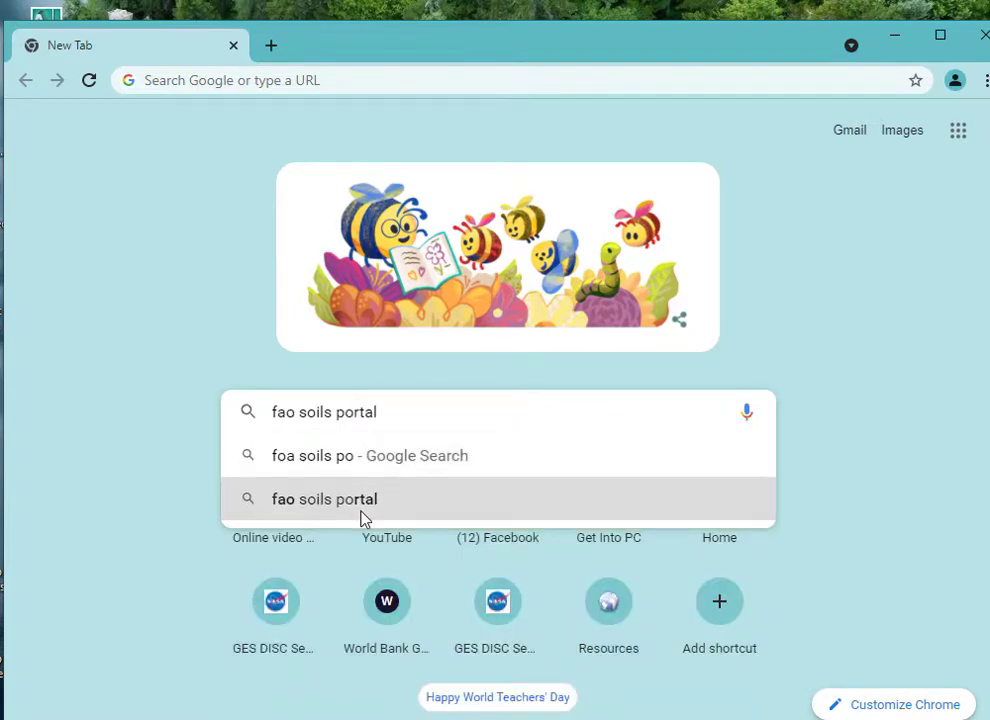
click(365, 502)
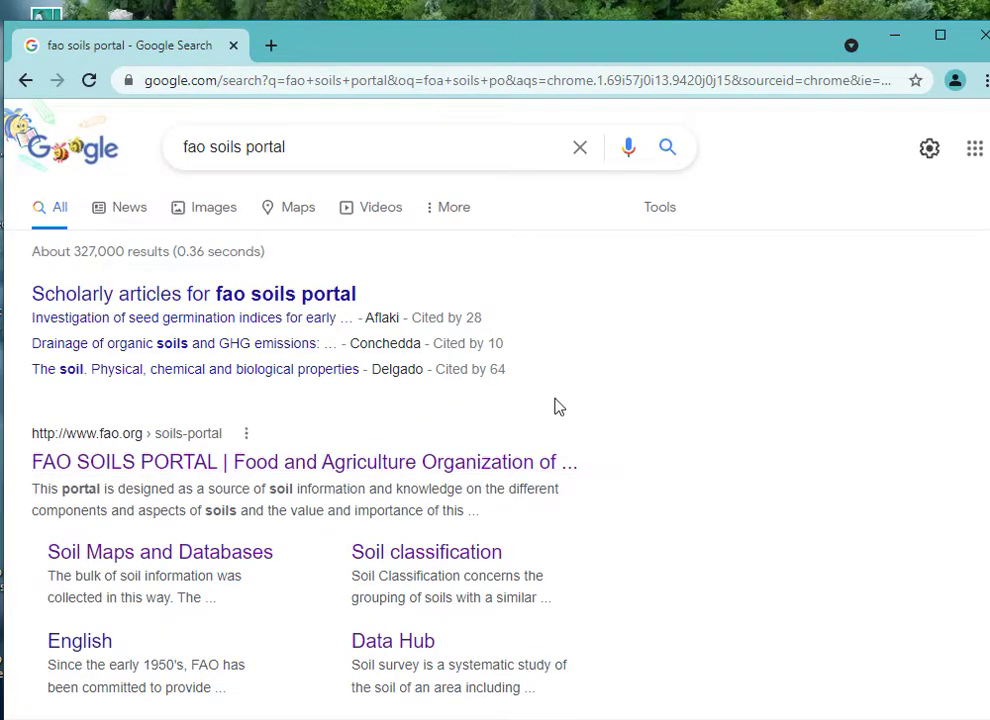
- Open the 'FAO SOILS PORTAL | Food and Agriculture Organization' search result
scroll(380, 450, down, 1)
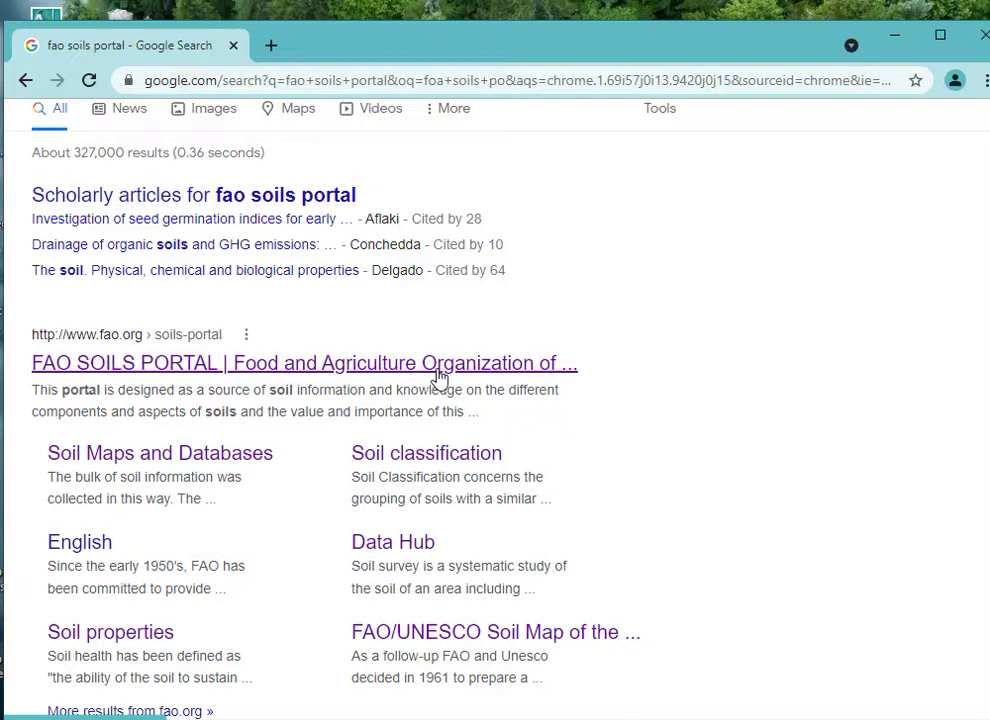
click(470, 378)
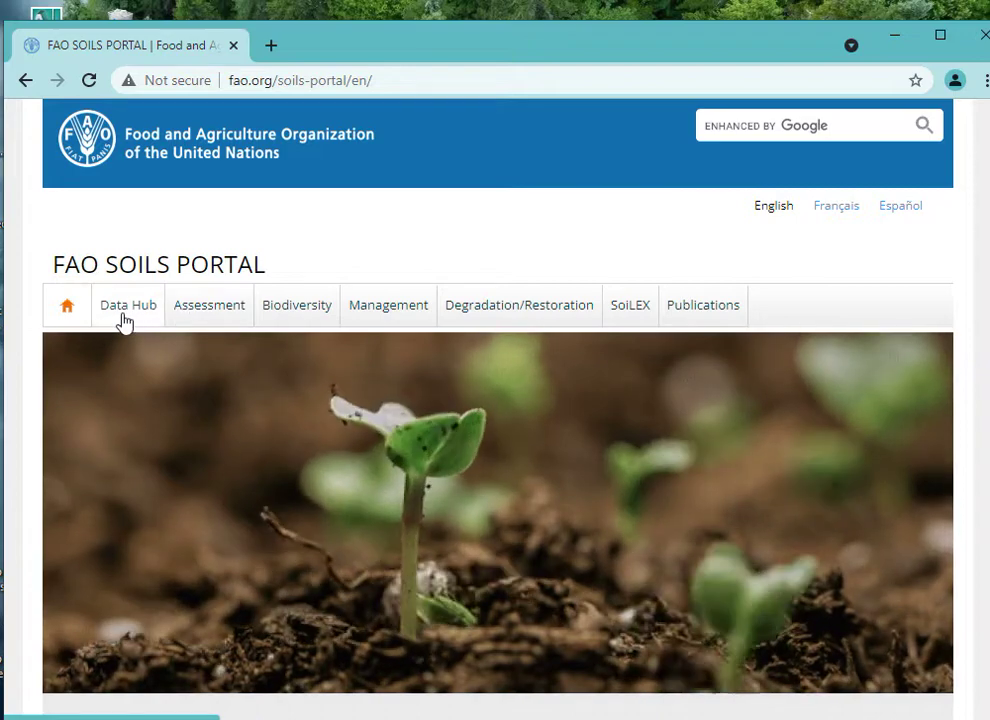
- Navigate via Data Hub and Soil Maps and Databases to the FAO/UNESCO Soil Map of the World page
click(129, 311)
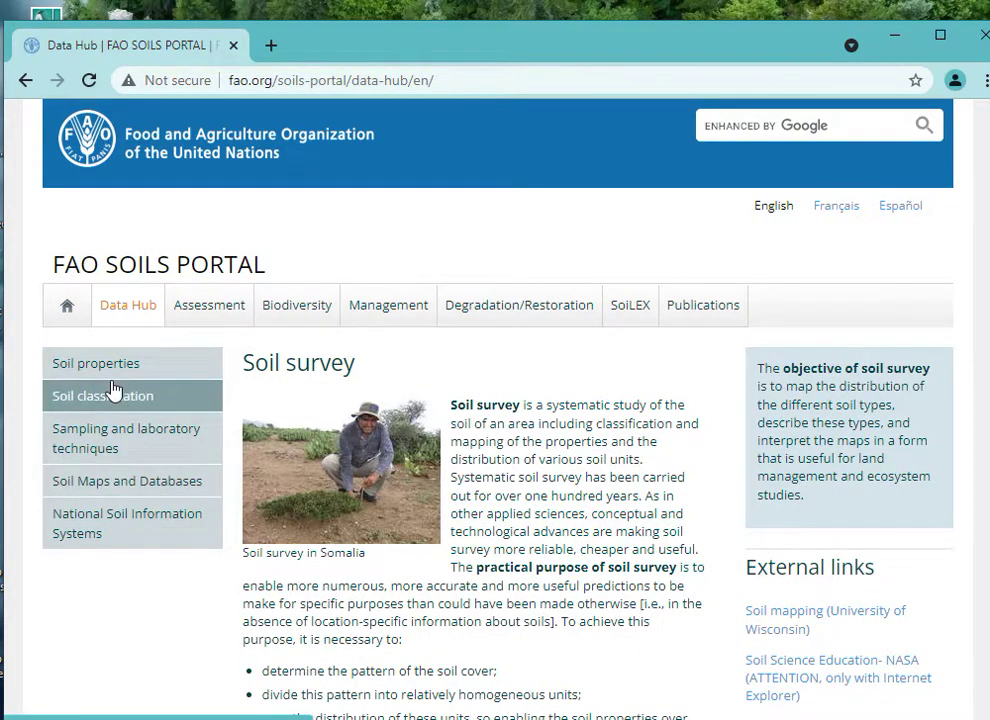
click(128, 491)
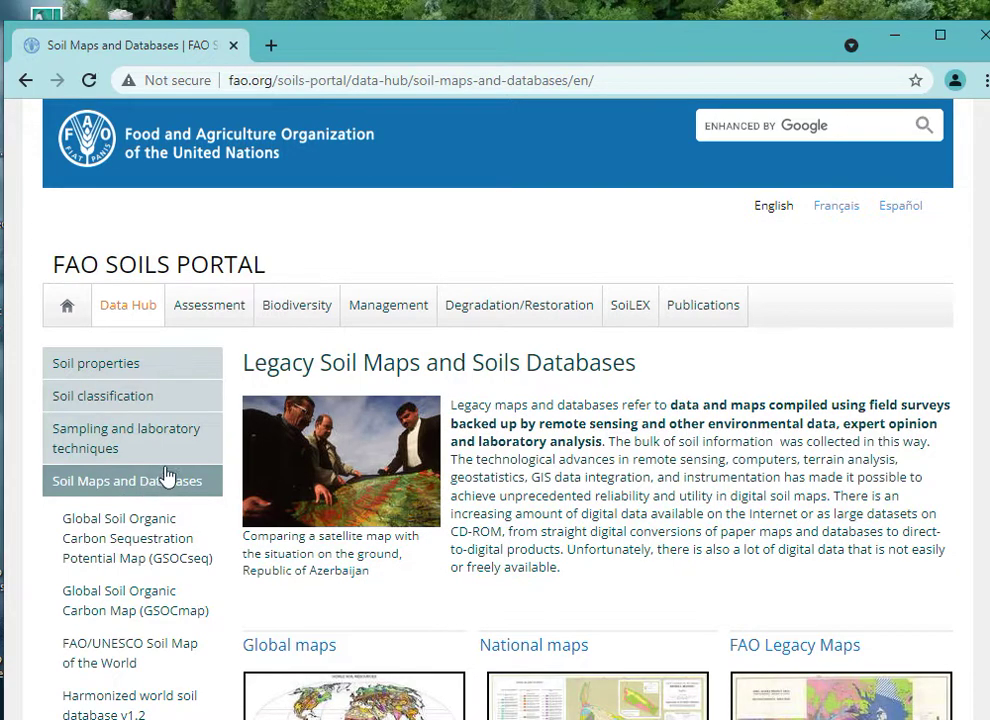
scroll(150, 515, down, 2)
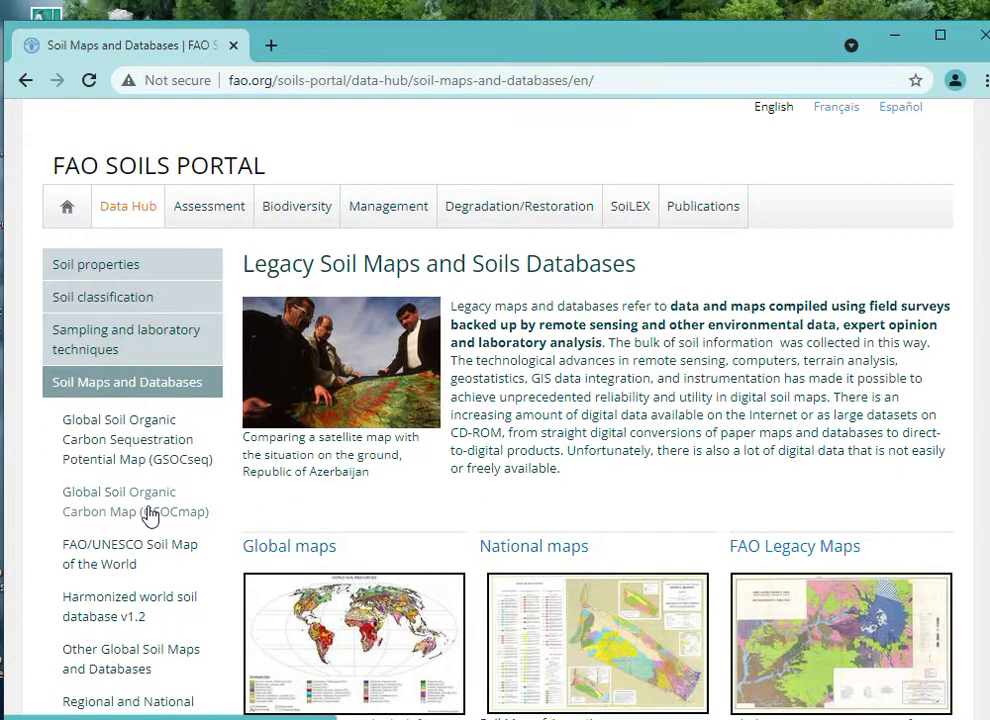
scroll(148, 515, down, 1)
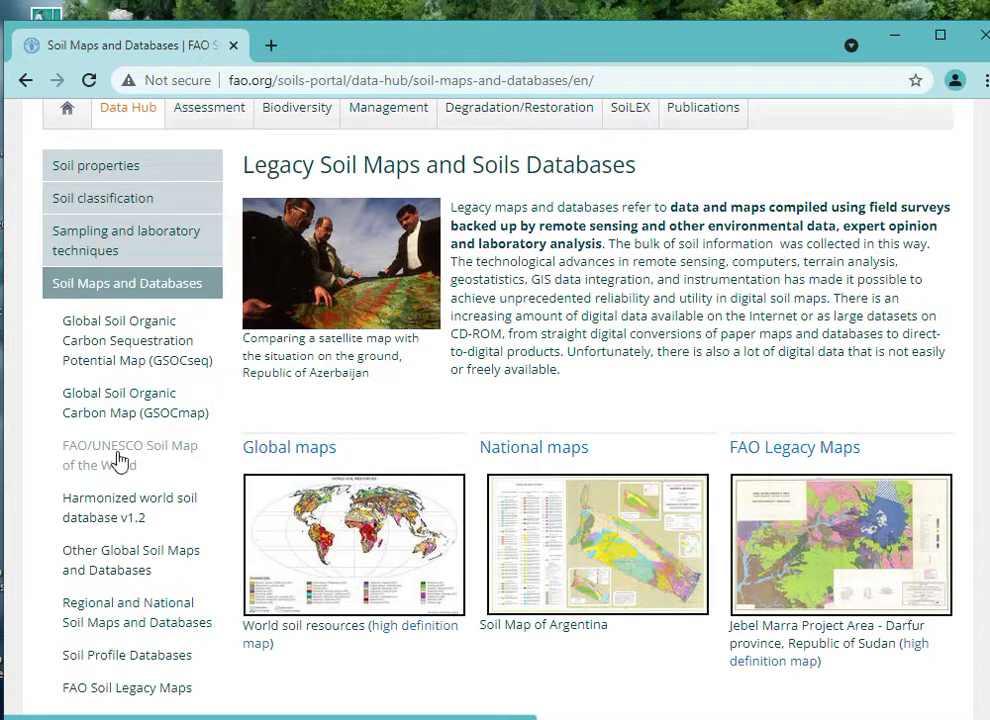
click(120, 463)
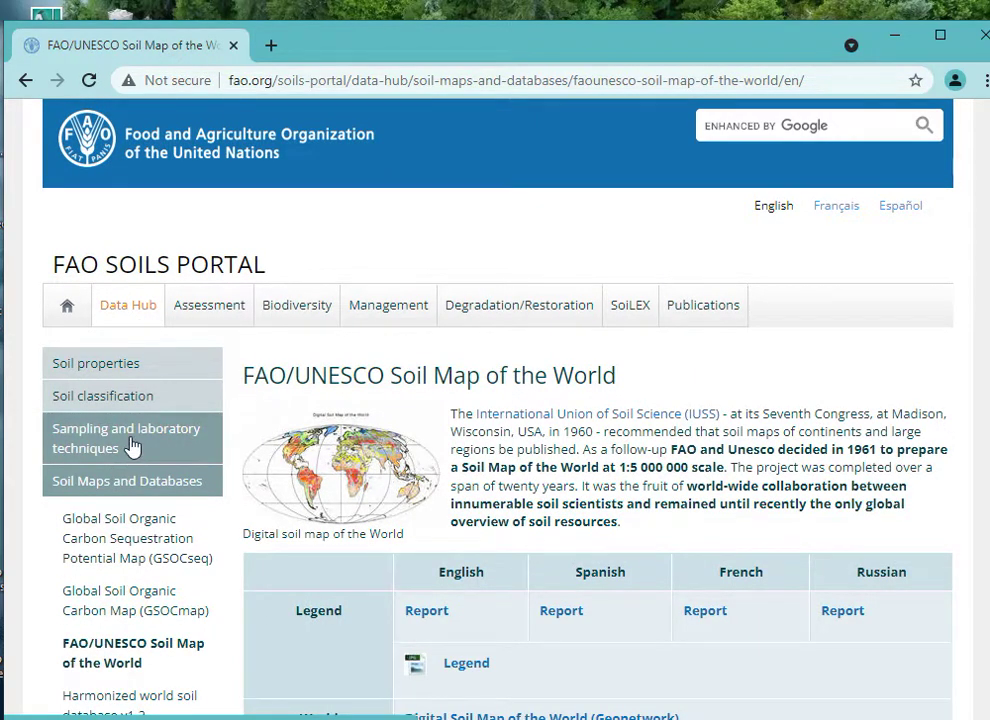
- Open the World row's 'Digital Soil Map of the World (Geonetwork)' link
scroll(130, 450, down, 3)
scroll(342, 402, down, 3)
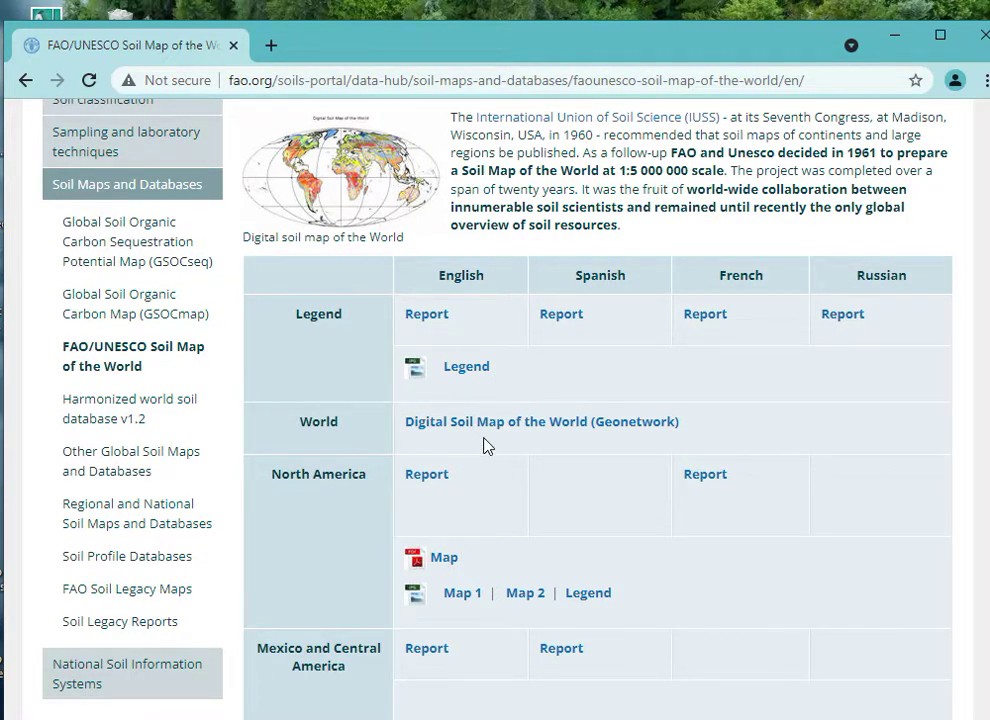
scroll(483, 440, up, 2)
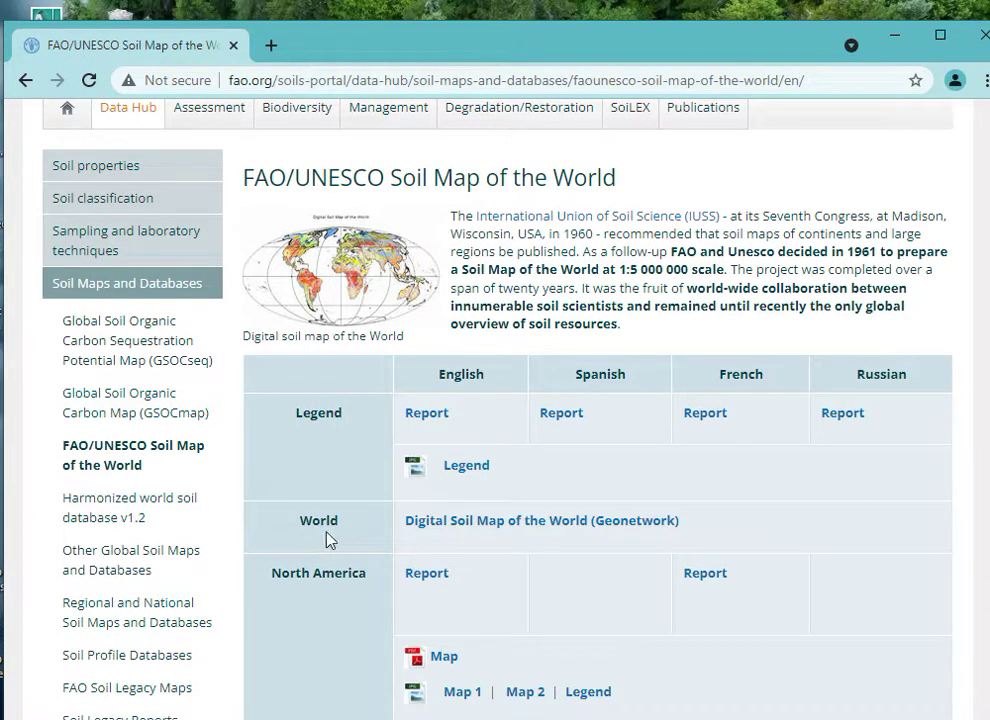
click(520, 535)
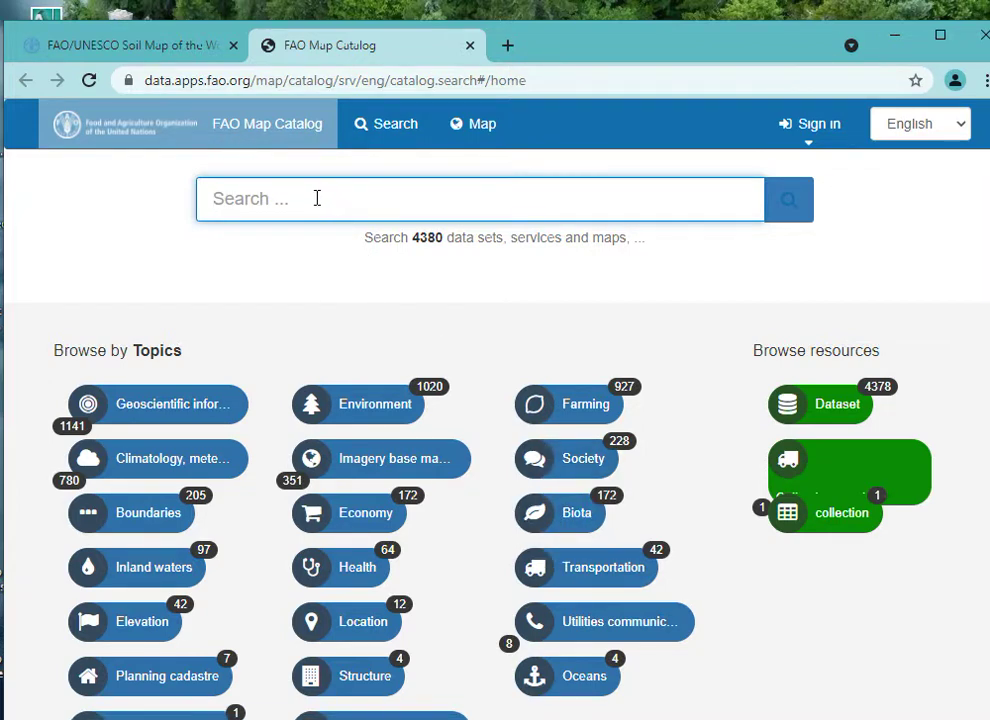
- Search the catalog for 'digital so' and open the 'Digital Soil Map of the World' record
text(digita)
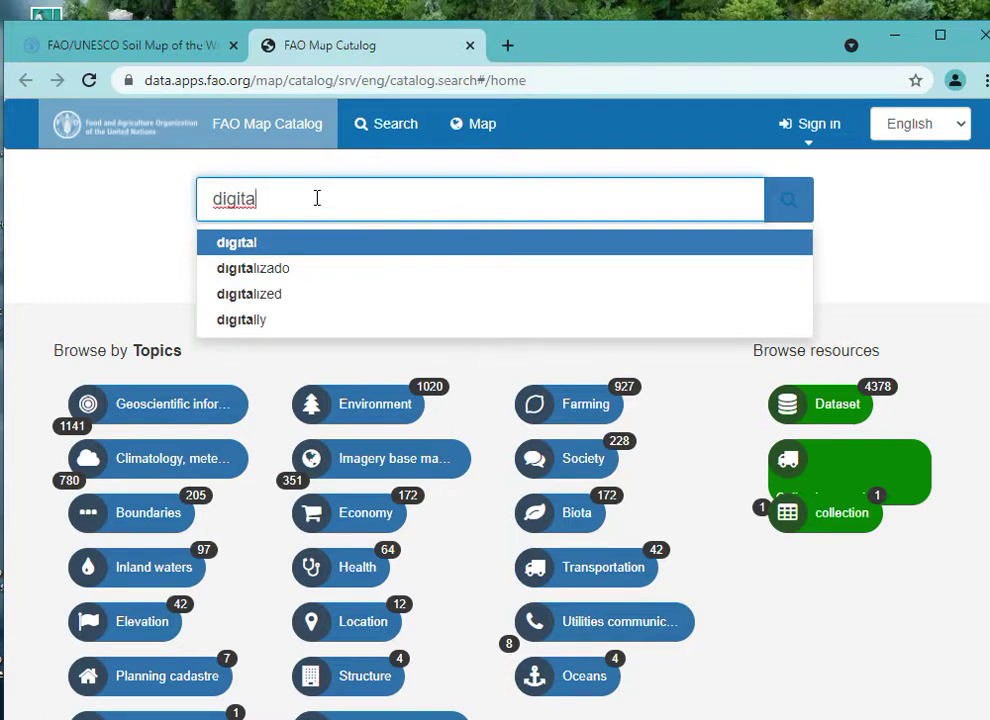
text(l )
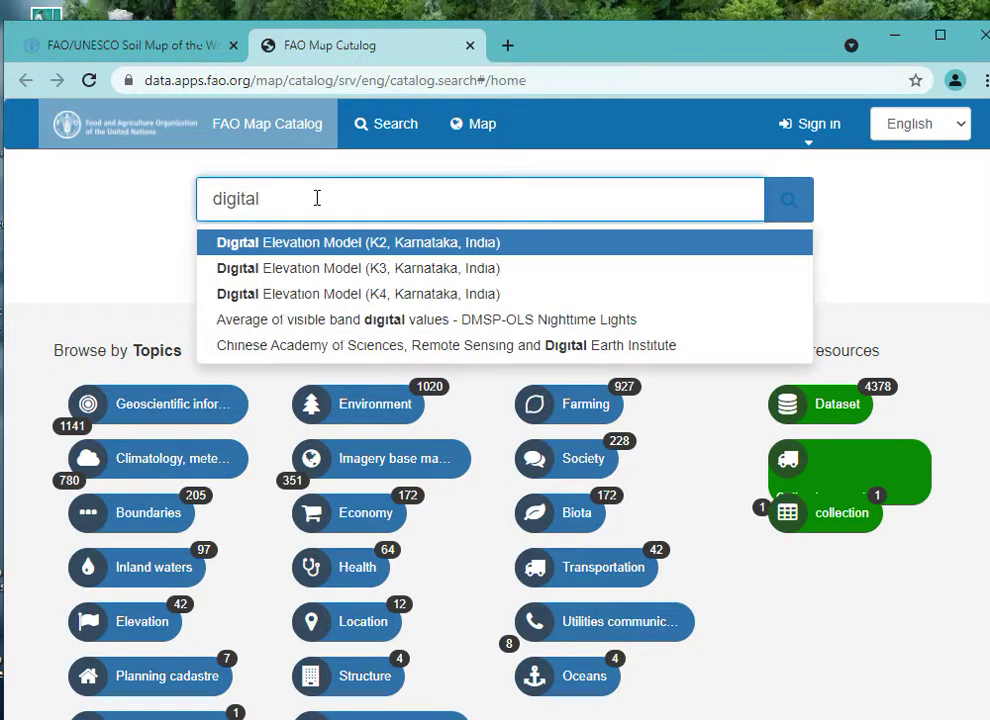
text(soil)
key(Return)
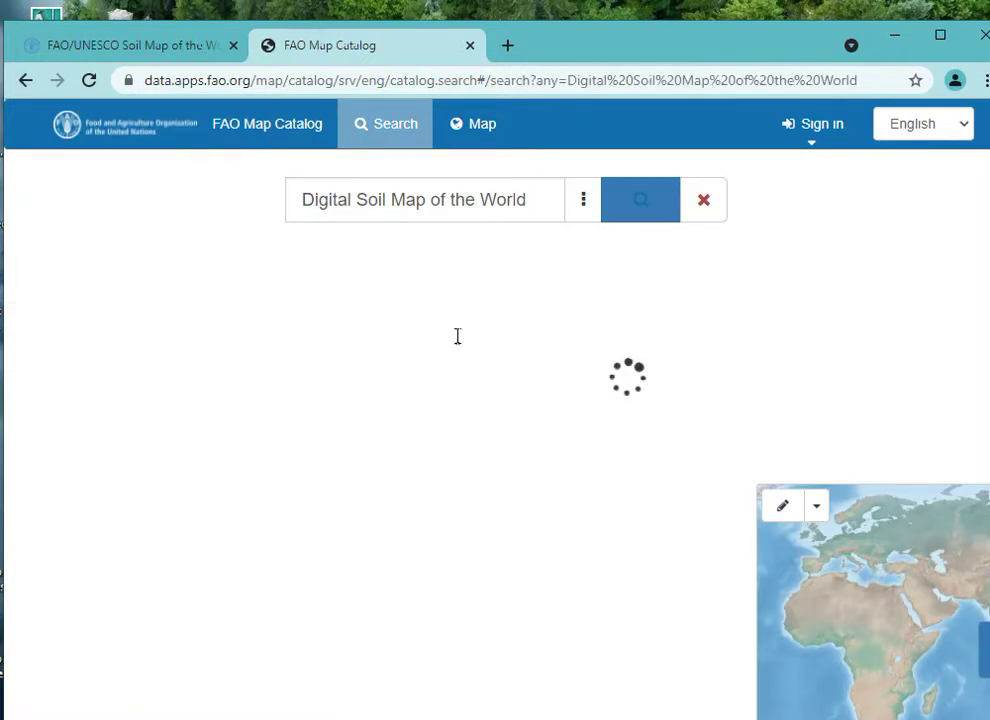
scroll(370, 465, down, 1)
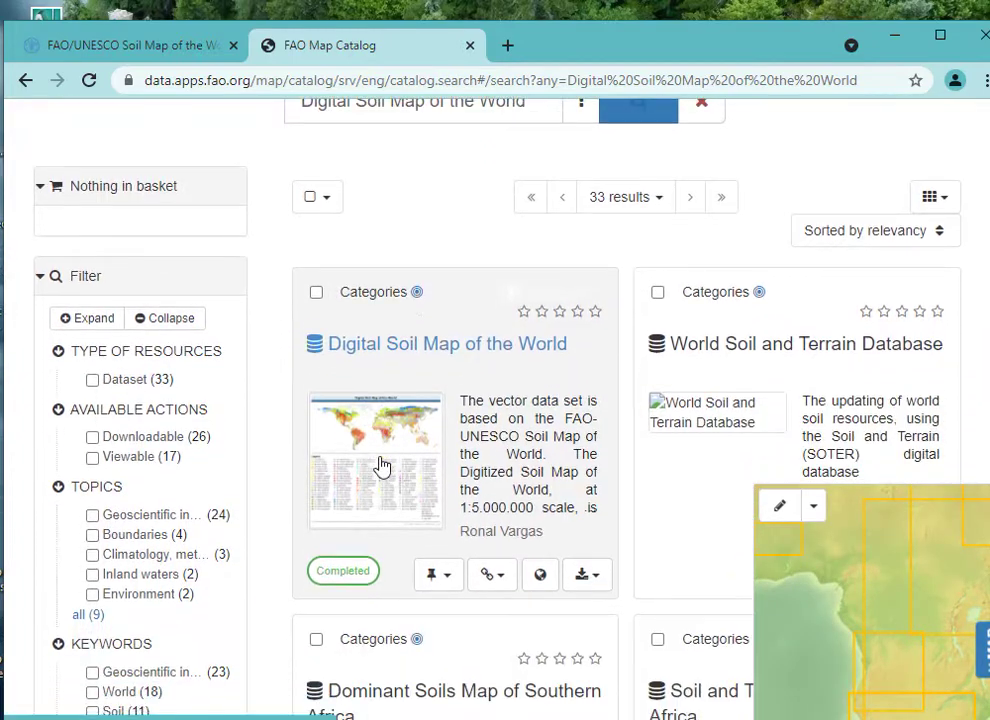
scroll(588, 380, down, 2)
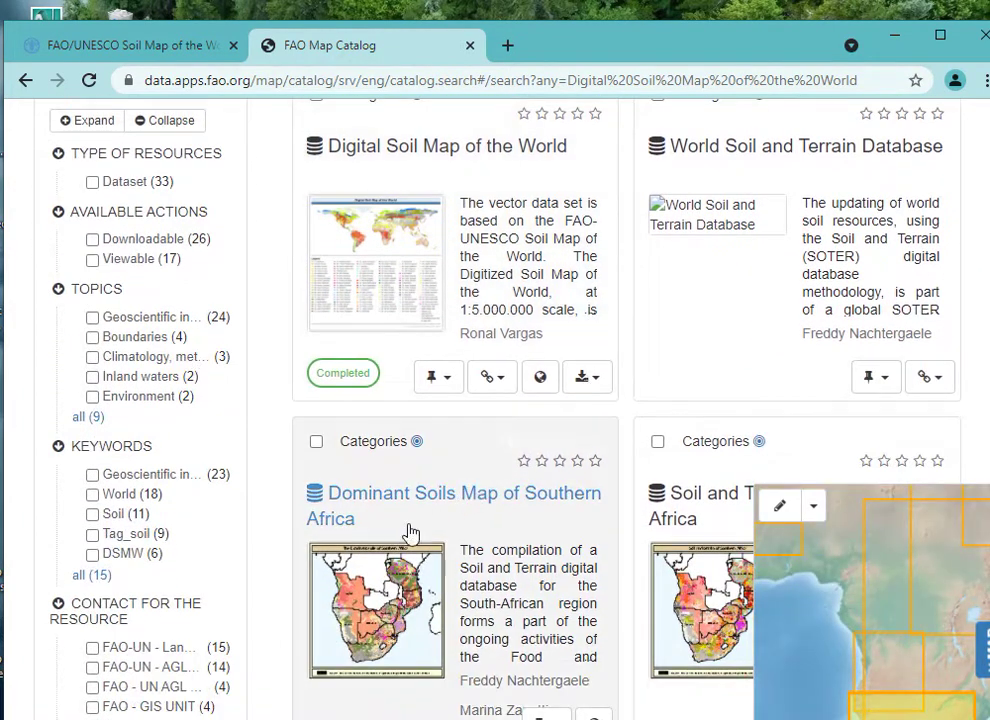
scroll(543, 410, down, 2)
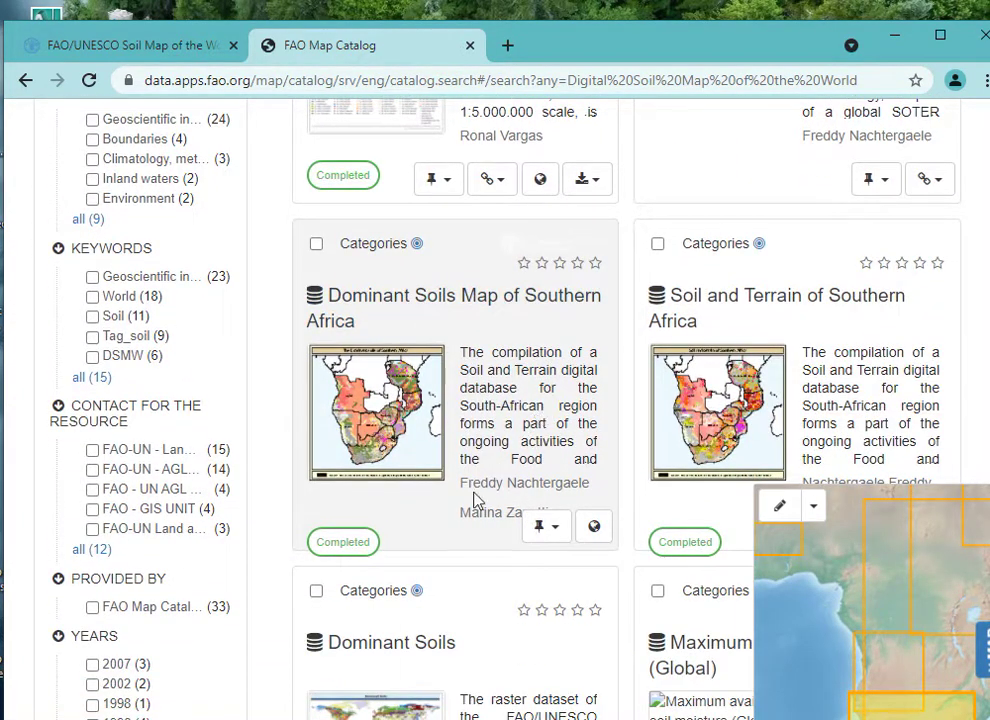
scroll(495, 533, up, 3)
scroll(480, 515, up, 1)
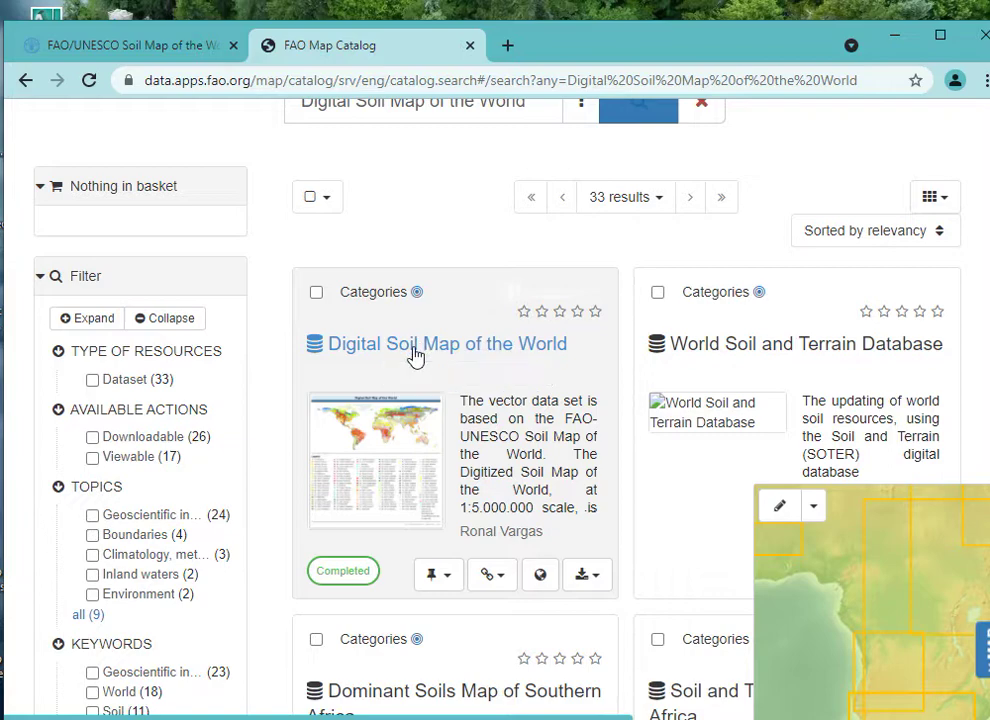
click(415, 347)
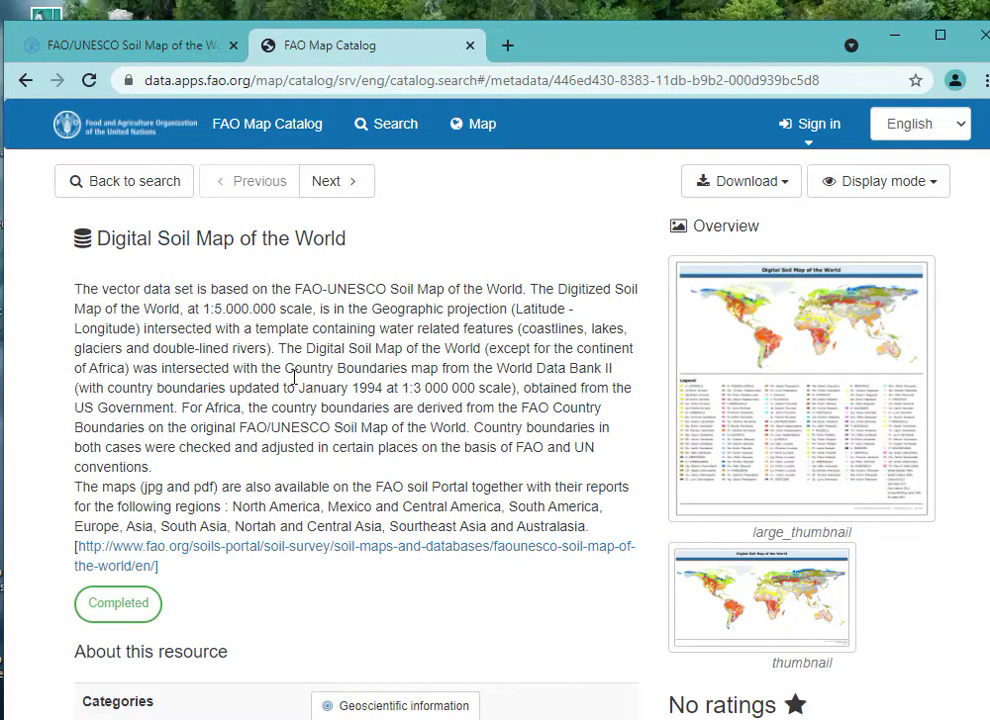
- Under 'Download and links', download the 'Digital Soil Map of the World - ESRI shapefile format' file
scroll(279, 320, down, 2)
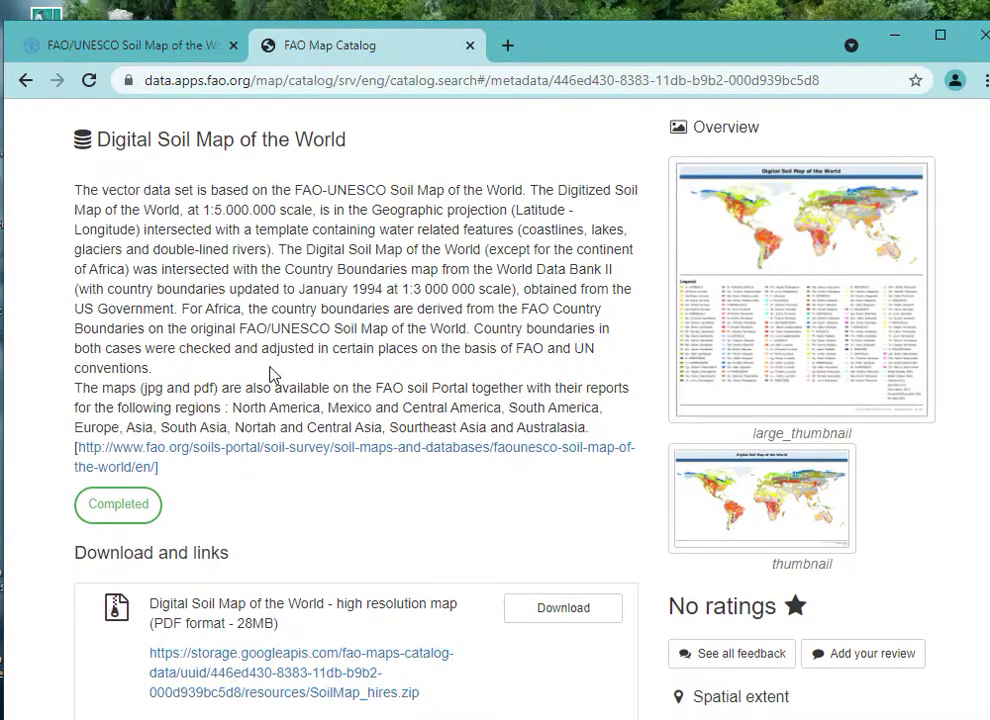
scroll(270, 375, down, 4)
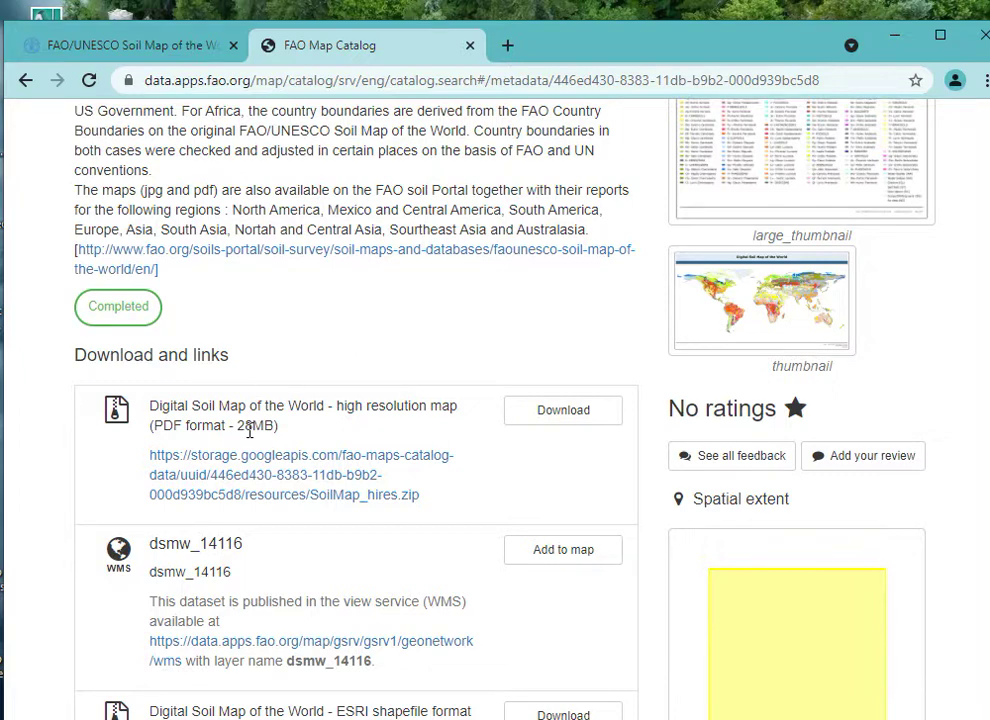
scroll(285, 410, down, 2)
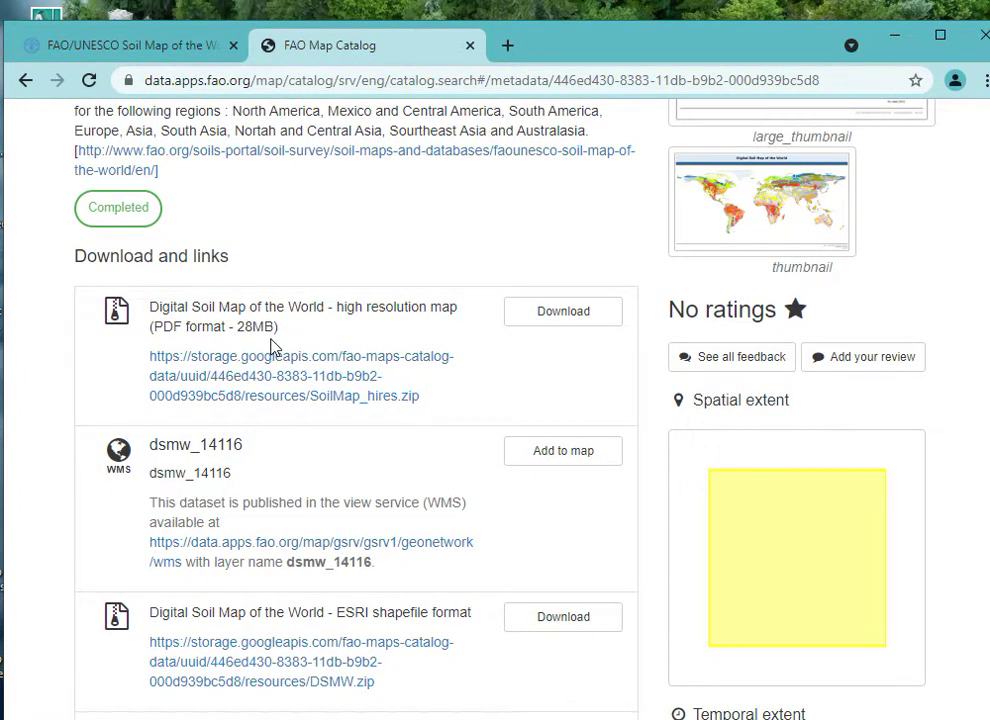
scroll(429, 561, down, 4)
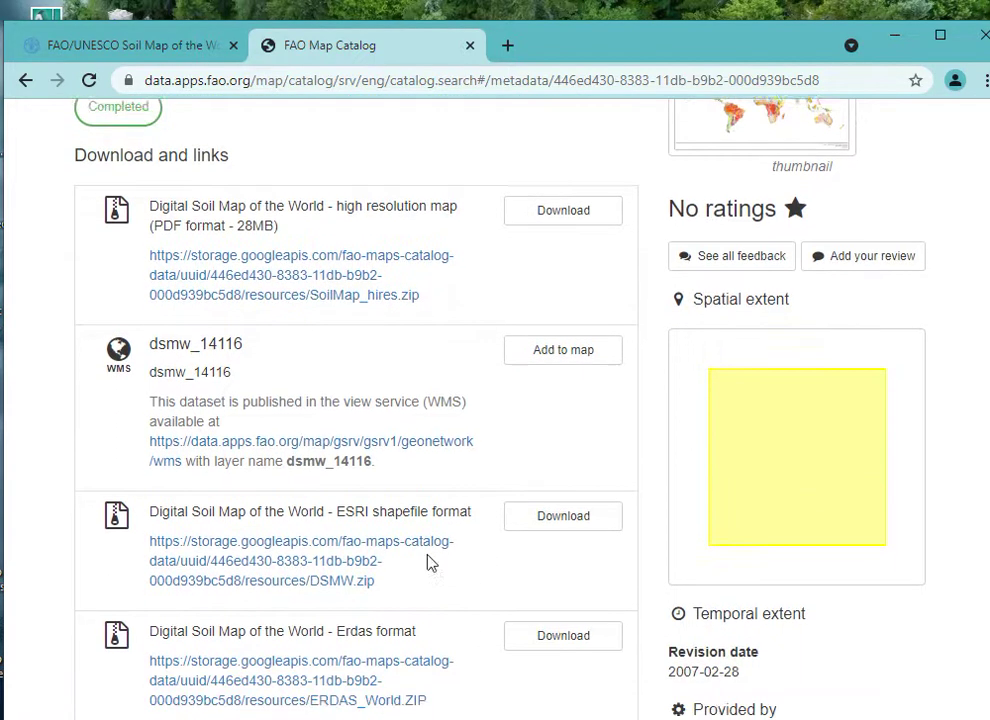
scroll(212, 392, down, 4)
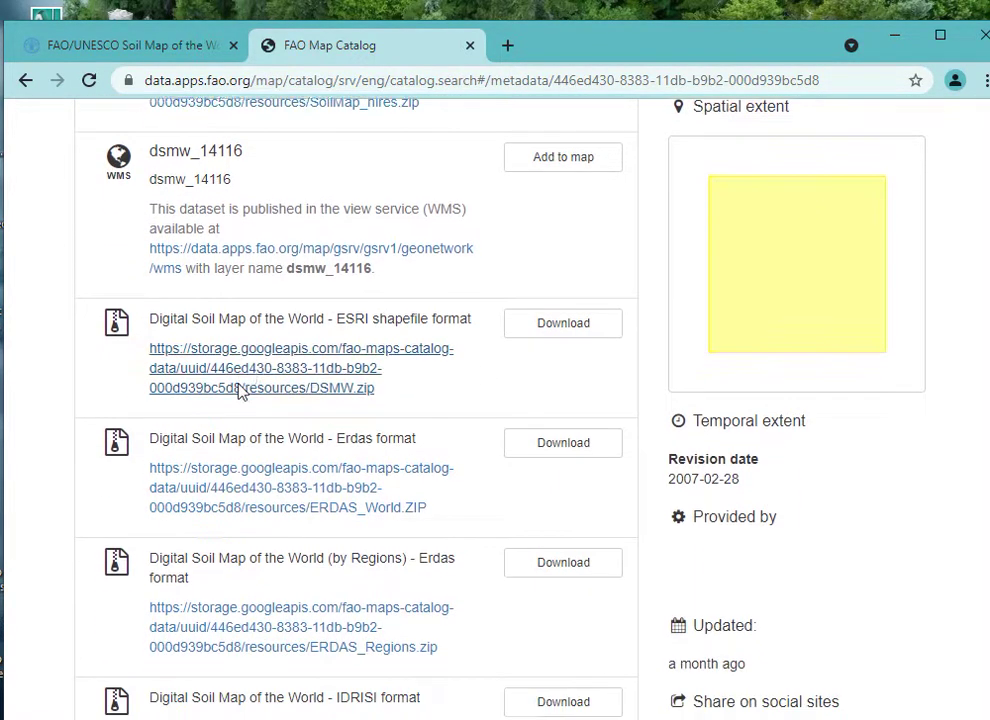
scroll(400, 312, down, 2)
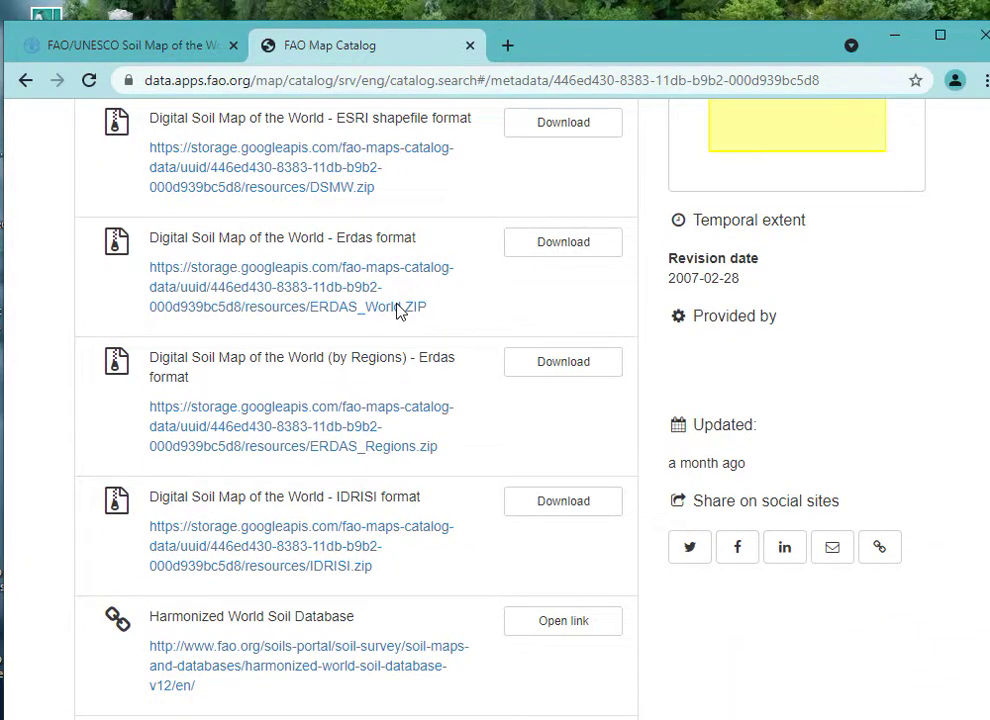
scroll(399, 313, up, 3)
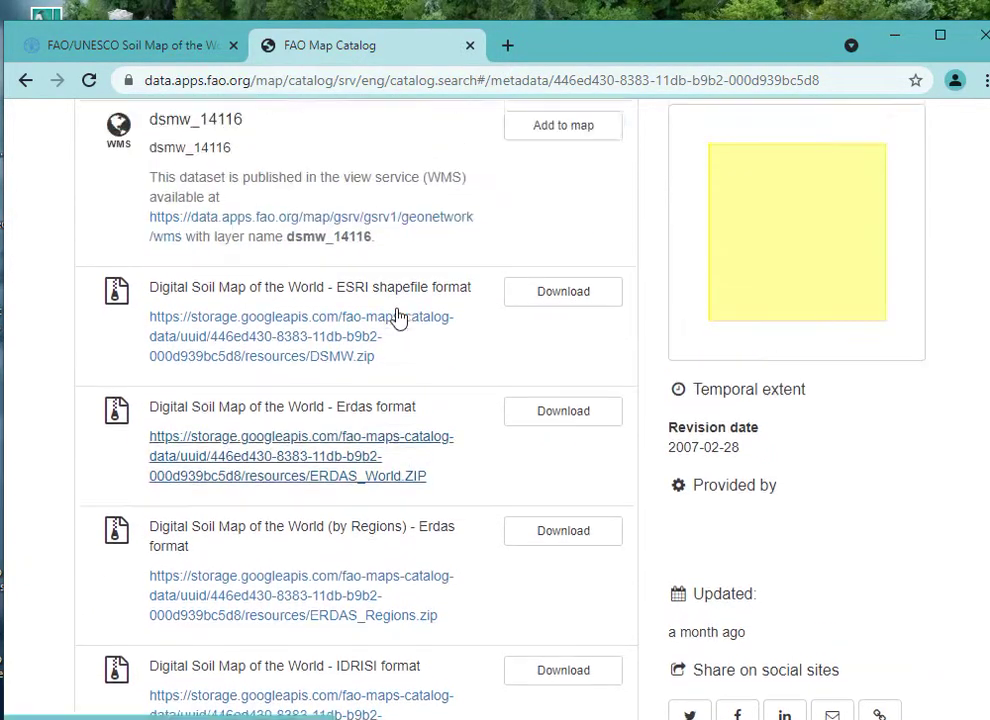
scroll(370, 335, down, 4)
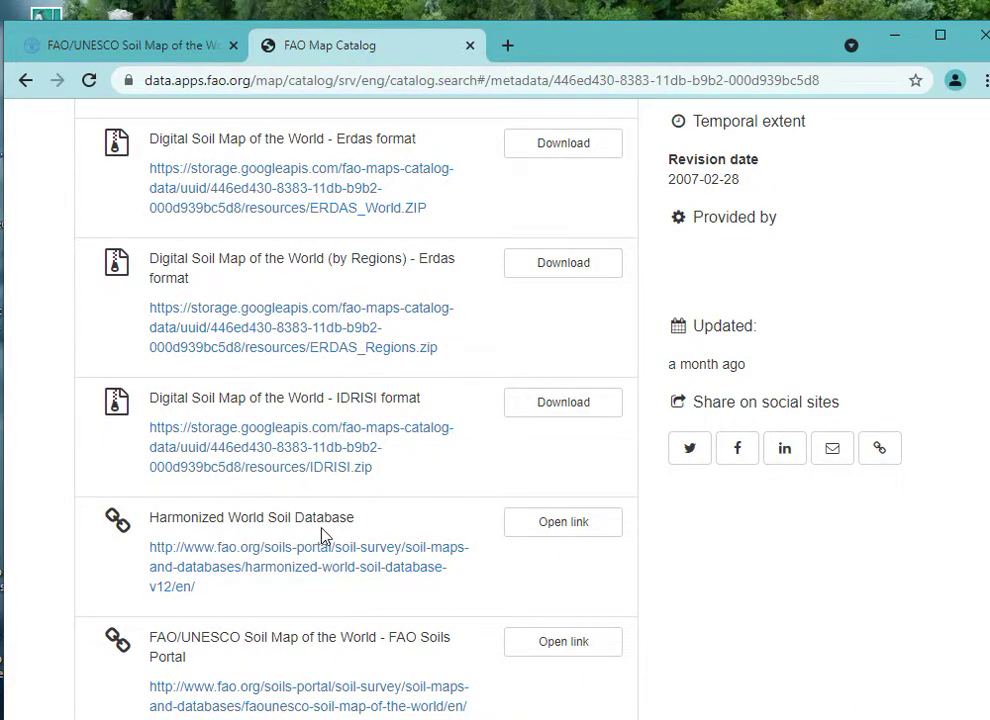
scroll(371, 579, up, 5)
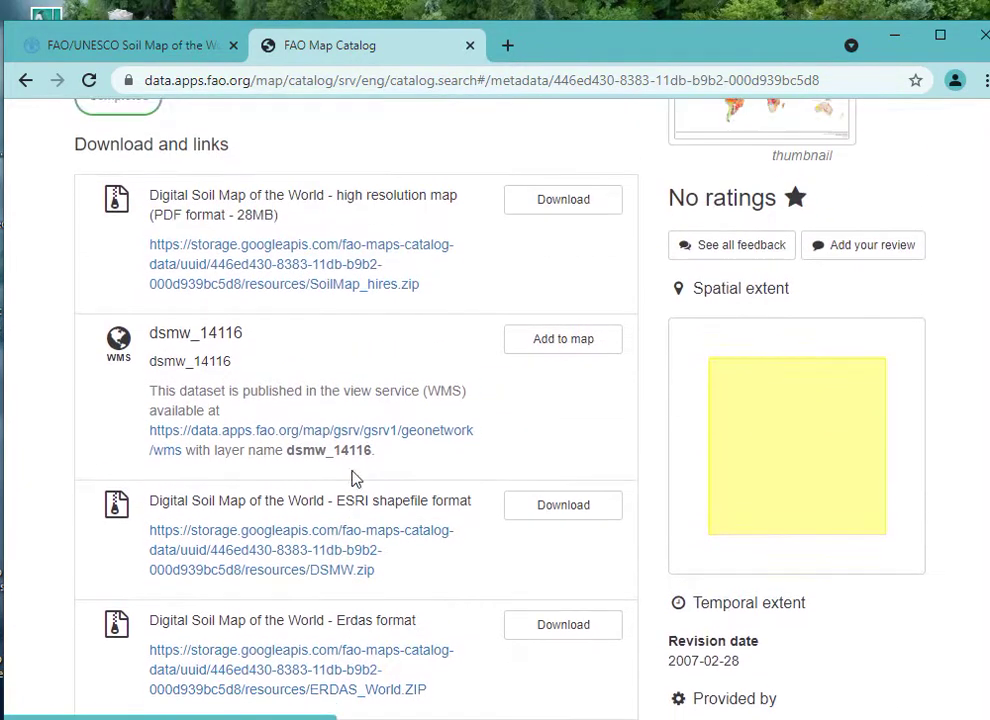
scroll(292, 505, down, 1)
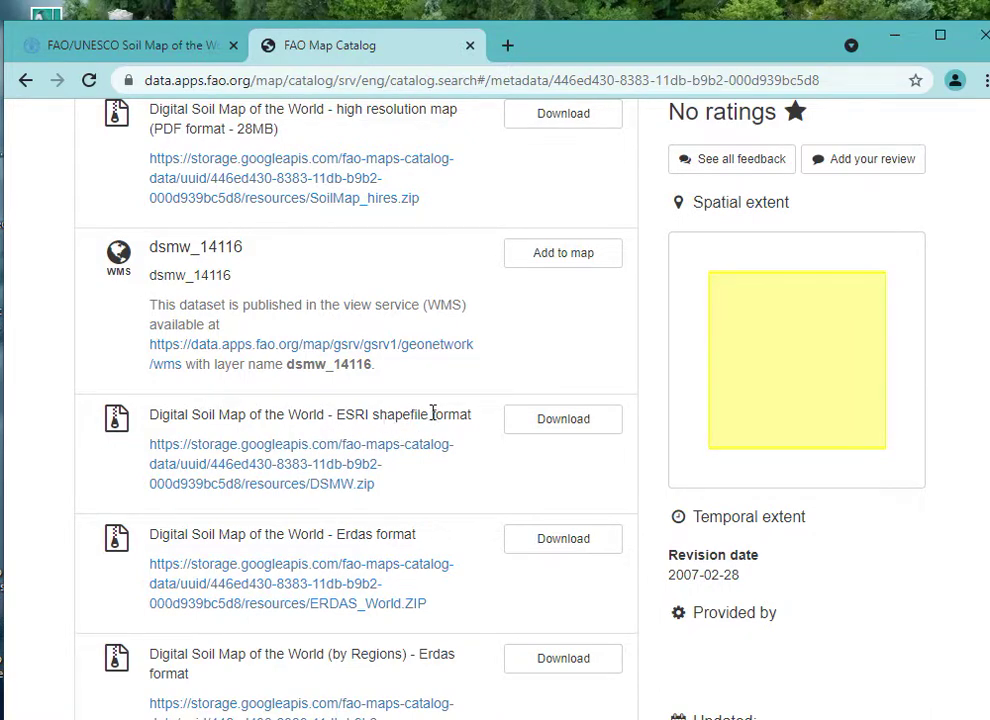
click(559, 429)
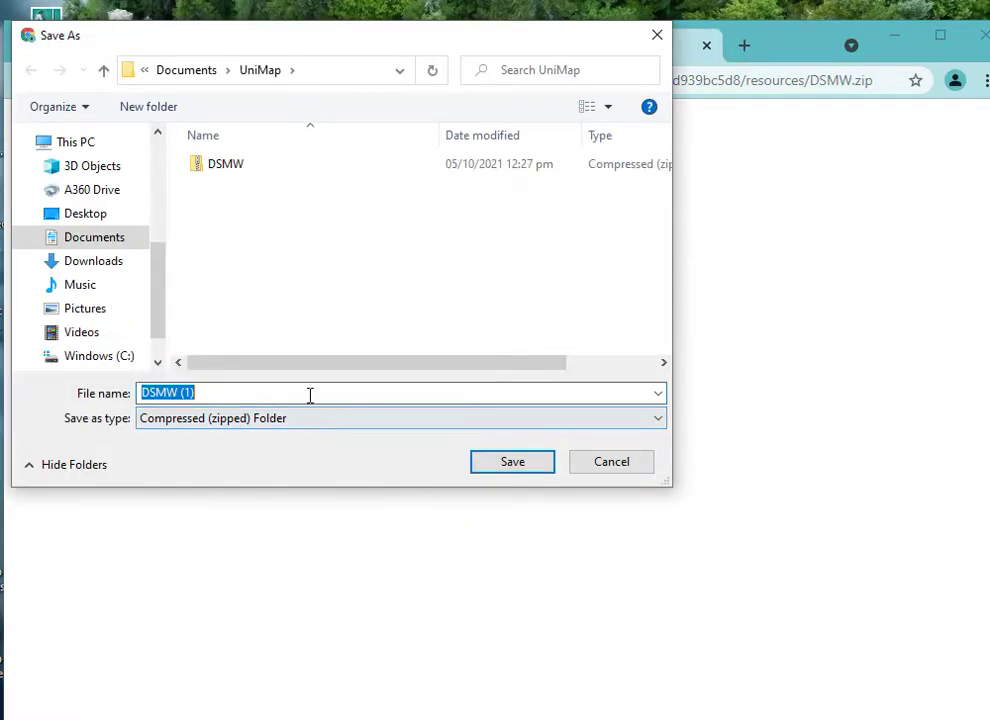
- Save the archive as DSMW (1).zip in Documents > UniMap
click(500, 470)
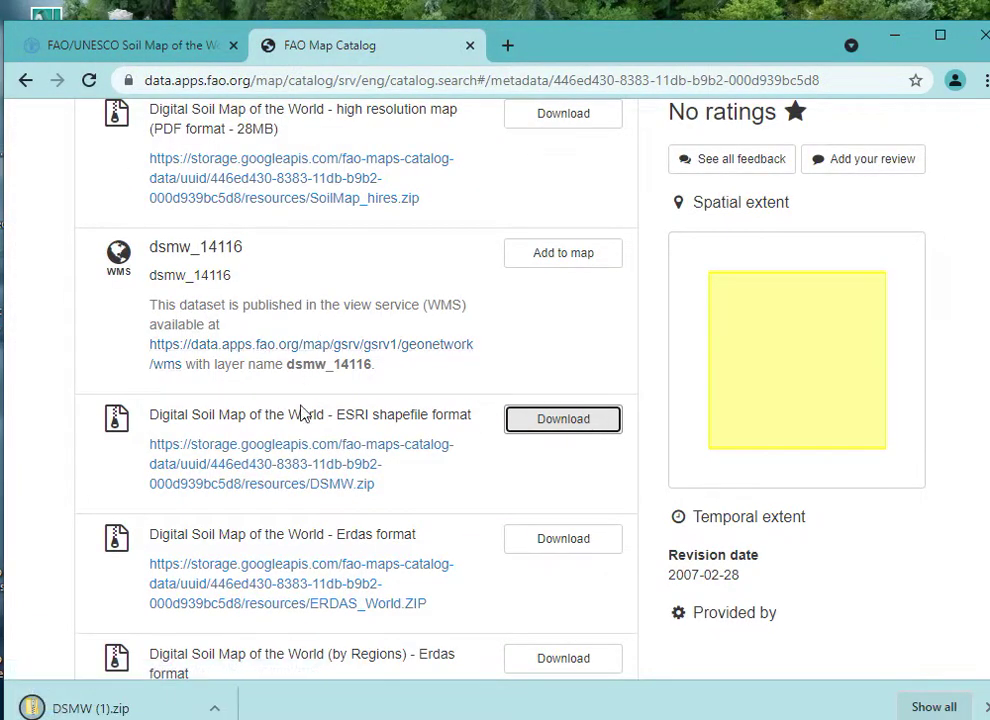
scroll(245, 545, down, 1)
scroll(245, 545, down, 4)
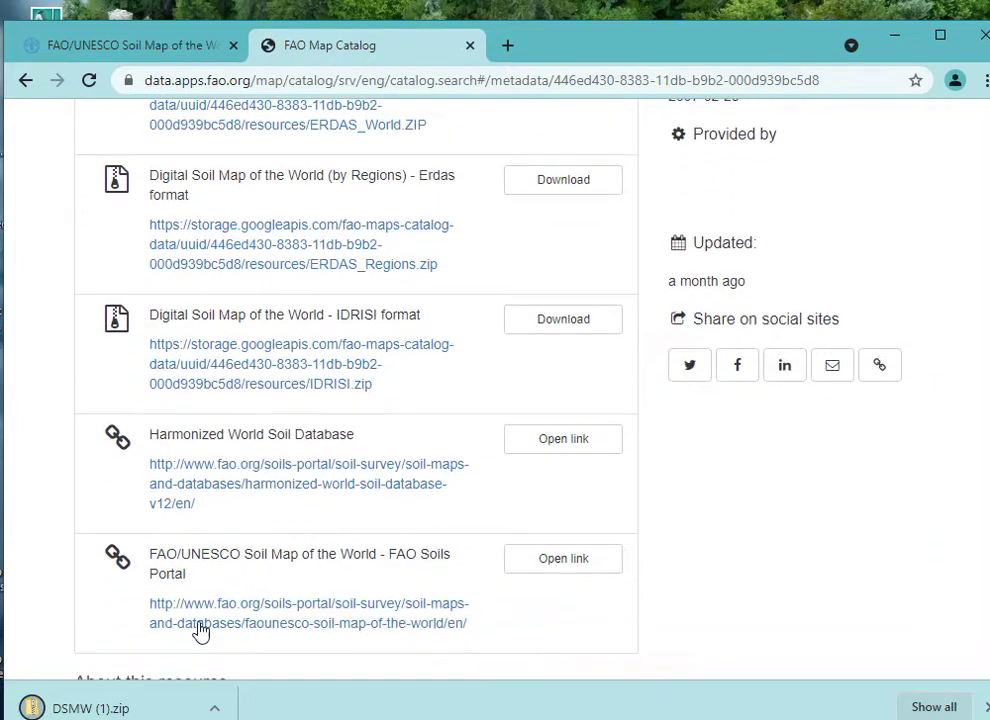
- Open DSMW (1).zip from the download bar and resize Explorer to show all 14 files and columns
click(73, 710)
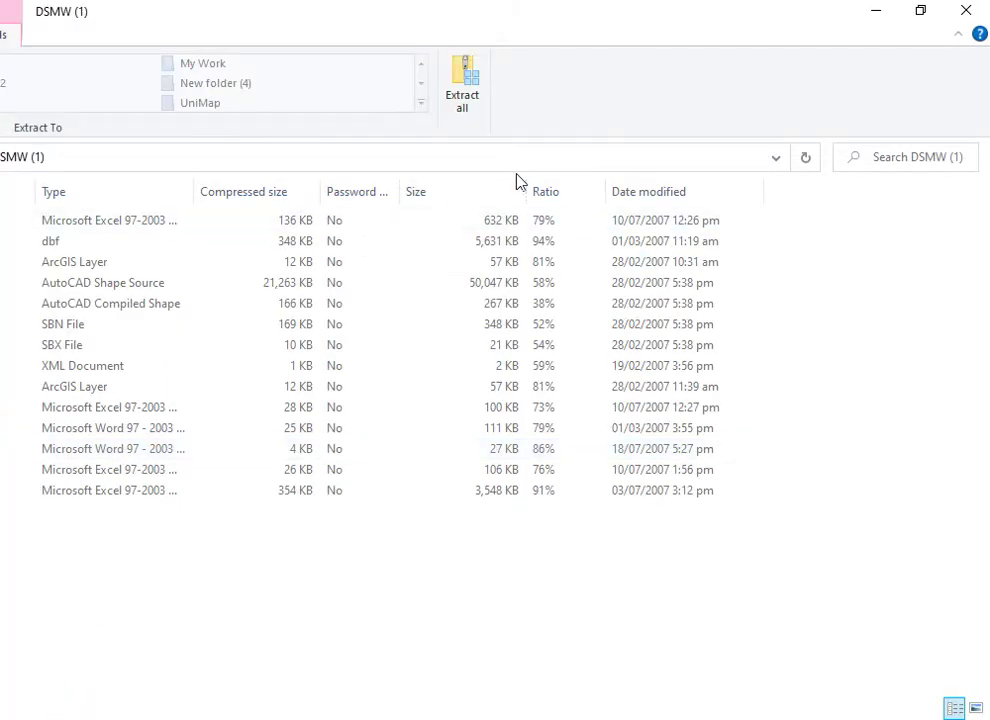
click(921, 11)
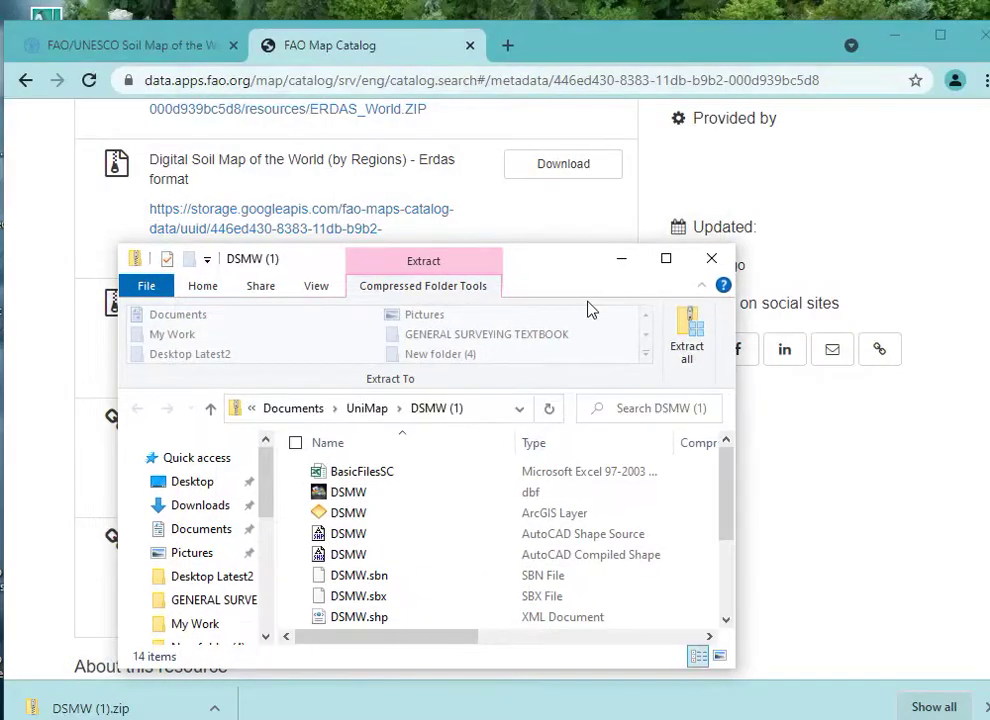
drag(562, 273, 571, 85)
scroll(630, 320, down, 2)
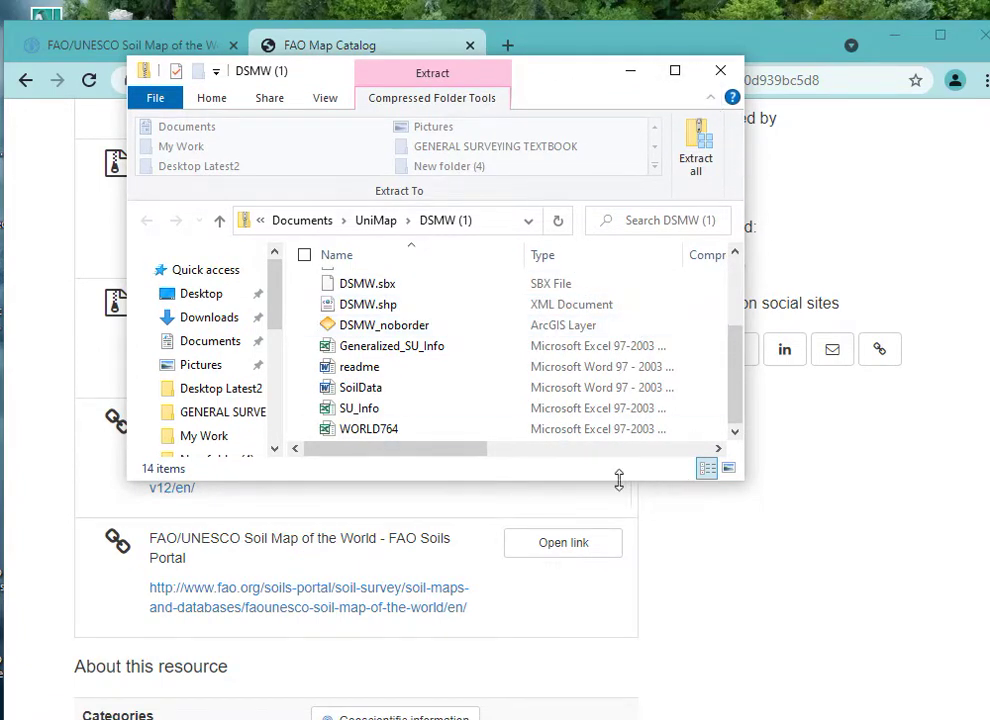
drag(572, 481, 572, 716)
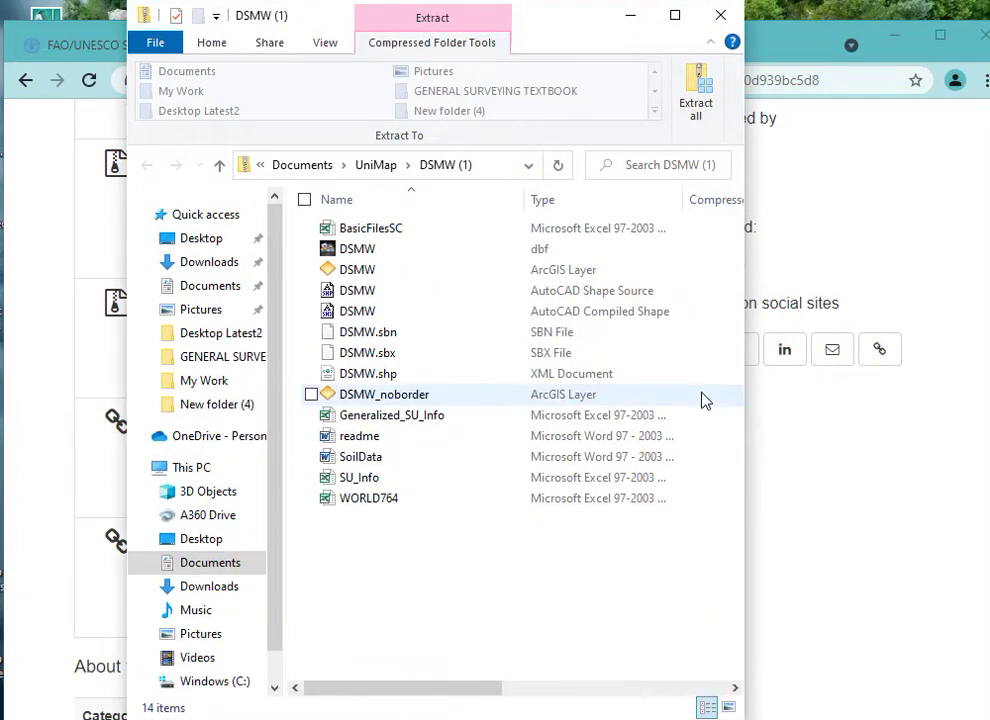
drag(742, 371, 875, 347)
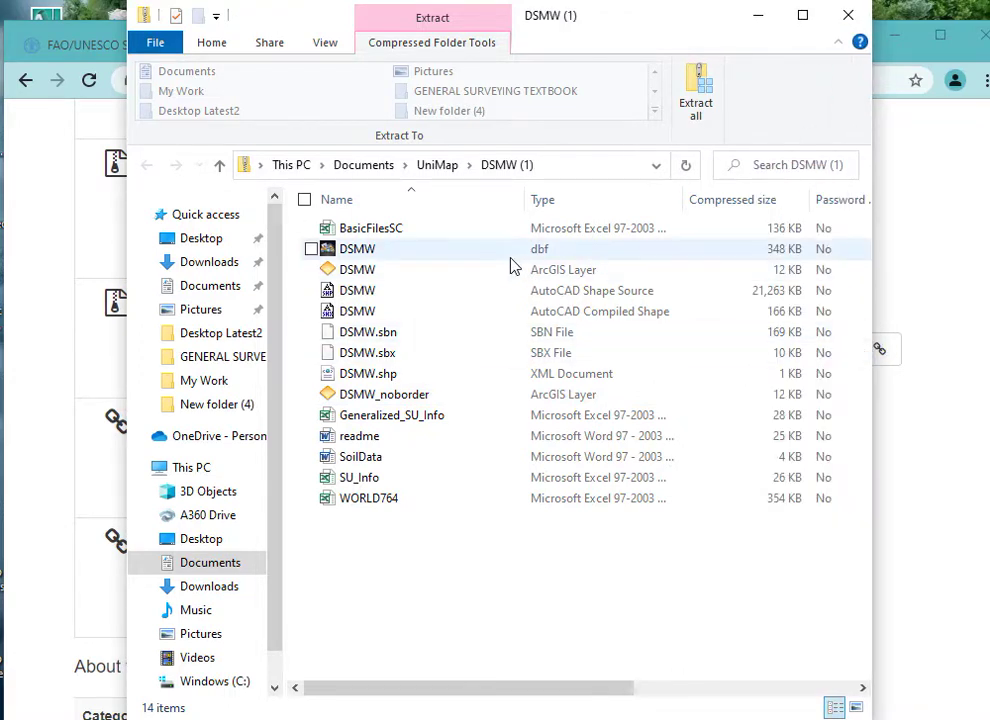